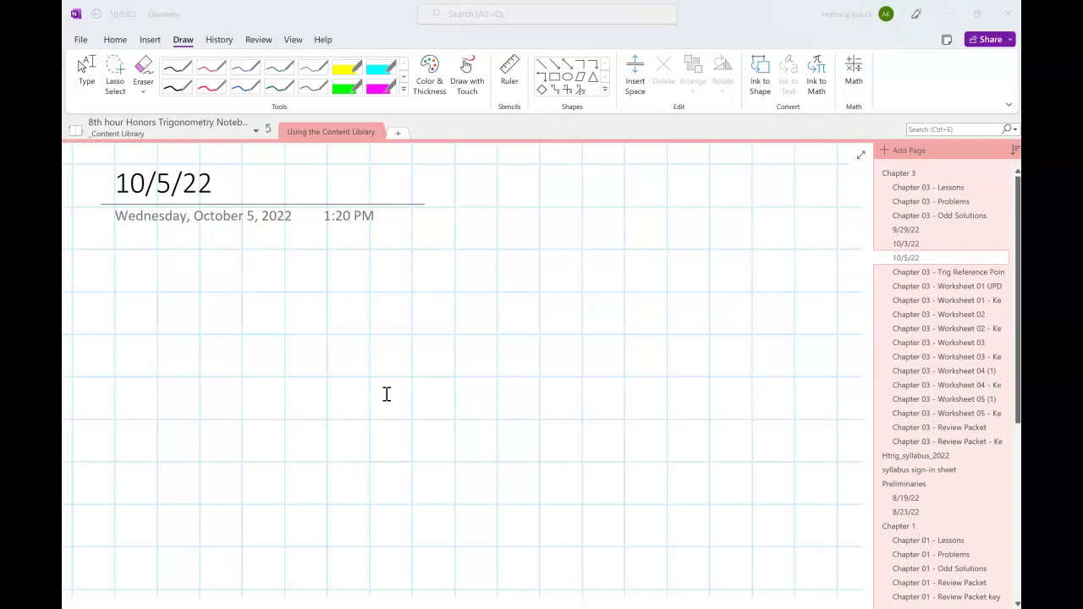
- View 'Chapter 03 - Worksheet 02', then switch to the Worksheet 03 trigonometry page
{"action": "left_click", "coordinate": [960, 314]}
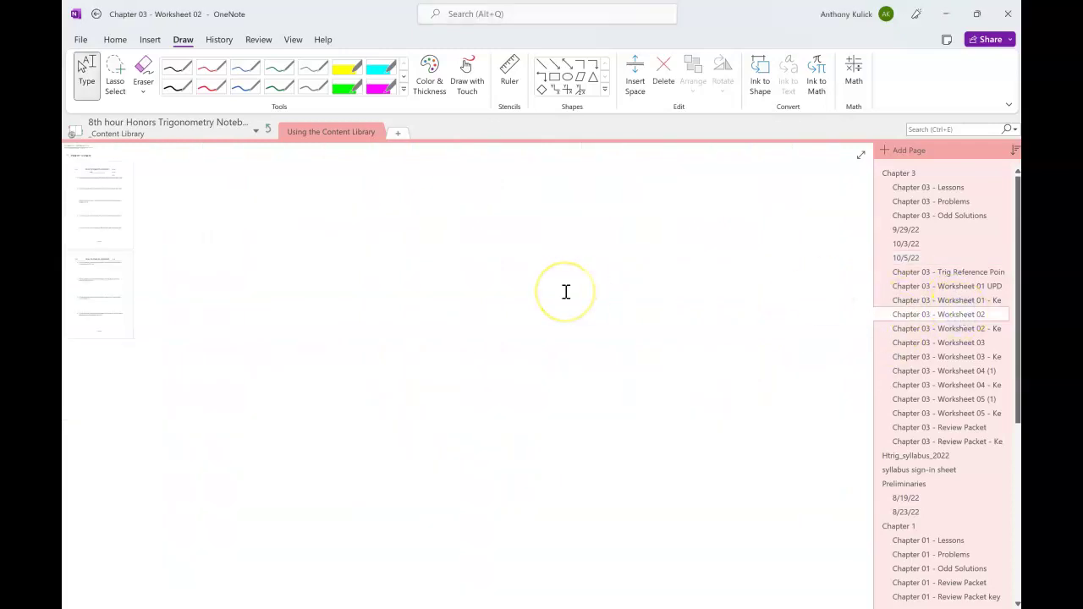
{"action": "scroll", "coordinate": [566, 292], "scroll_direction": "up", "scroll_amount": 2, "text": "ctrl"}
{"action": "scroll", "coordinate": [566, 292], "scroll_direction": "up", "scroll_amount": 1, "text": "ctrl"}
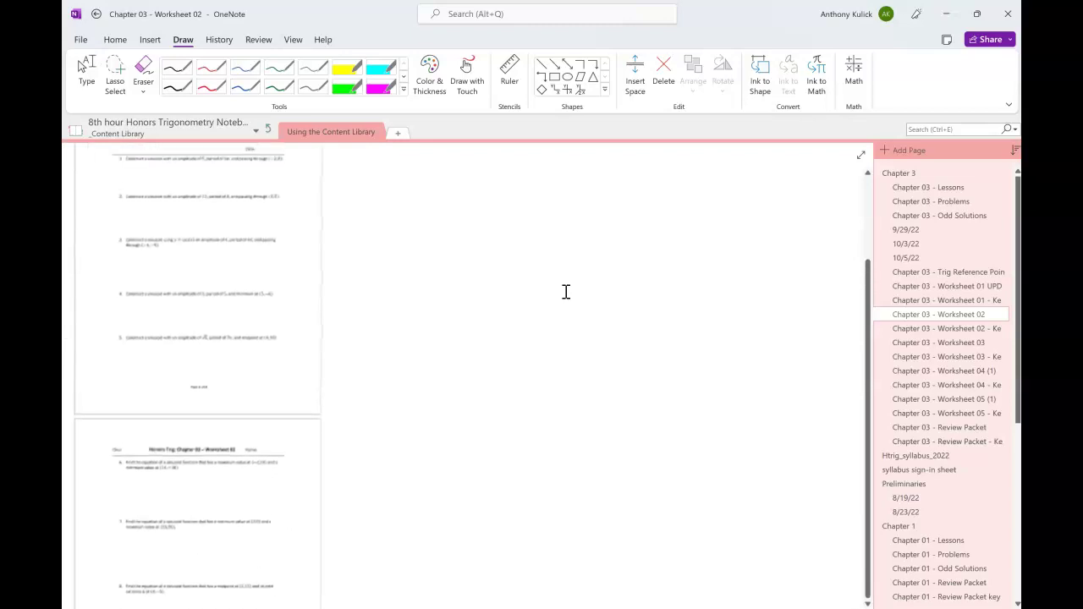
{"action": "scroll", "coordinate": [566, 292], "scroll_direction": "up", "scroll_amount": 1, "text": "ctrl"}
{"action": "scroll", "coordinate": [566, 292], "scroll_direction": "up", "scroll_amount": 1, "text": "ctrl"}
{"action": "scroll", "coordinate": [566, 292], "scroll_direction": "up", "scroll_amount": 1, "text": "ctrl"}
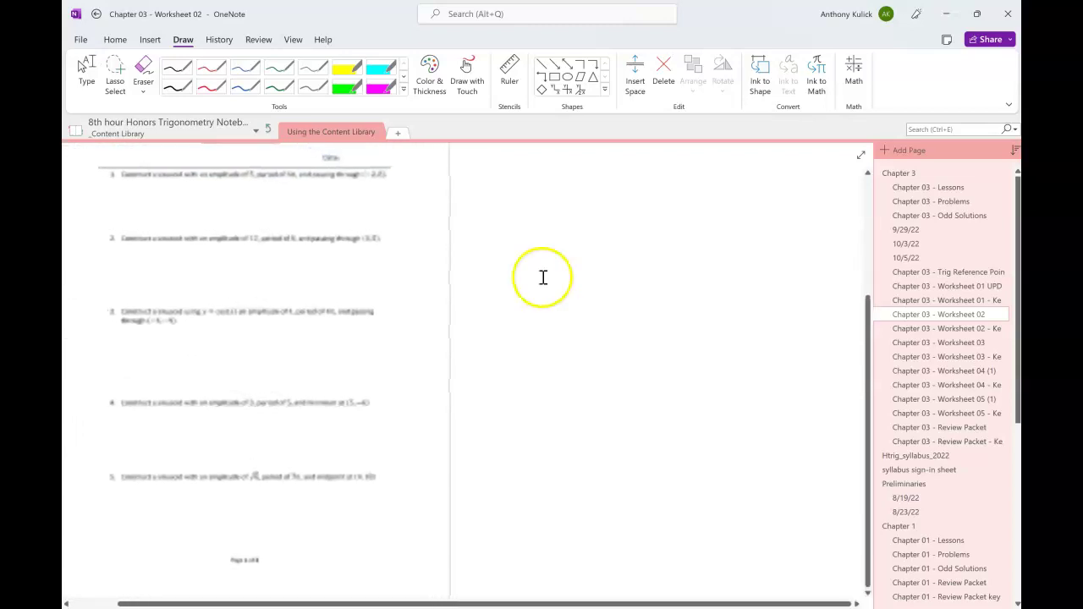
{"action": "left_click", "coordinate": [931, 345]}
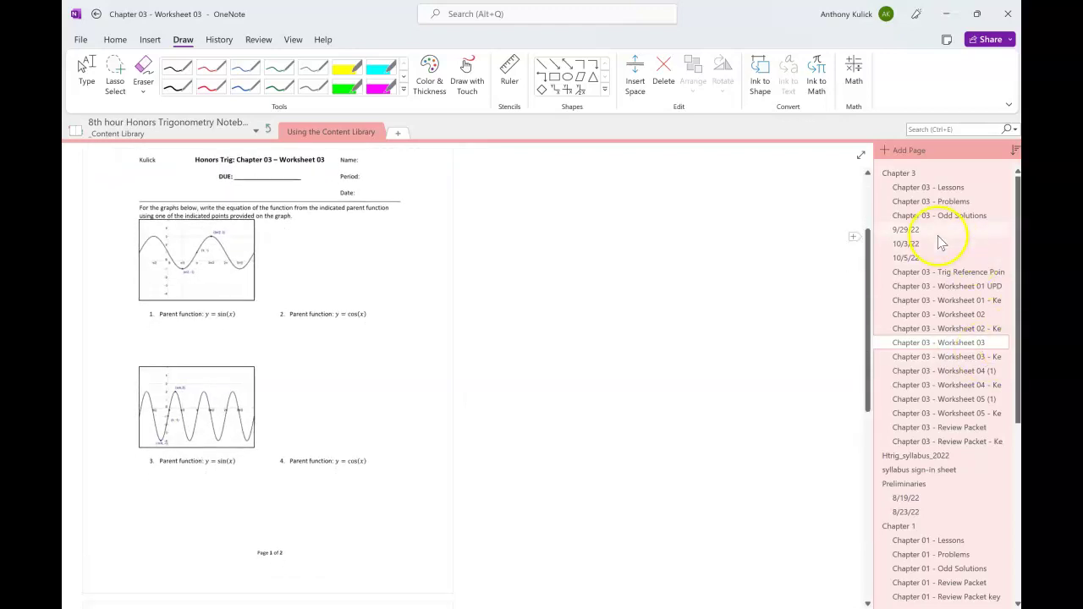
- Revisit Worksheet 02, then go back to the Wednesday, October 5, 2022 page
{"action": "left_click", "coordinate": [950, 314]}
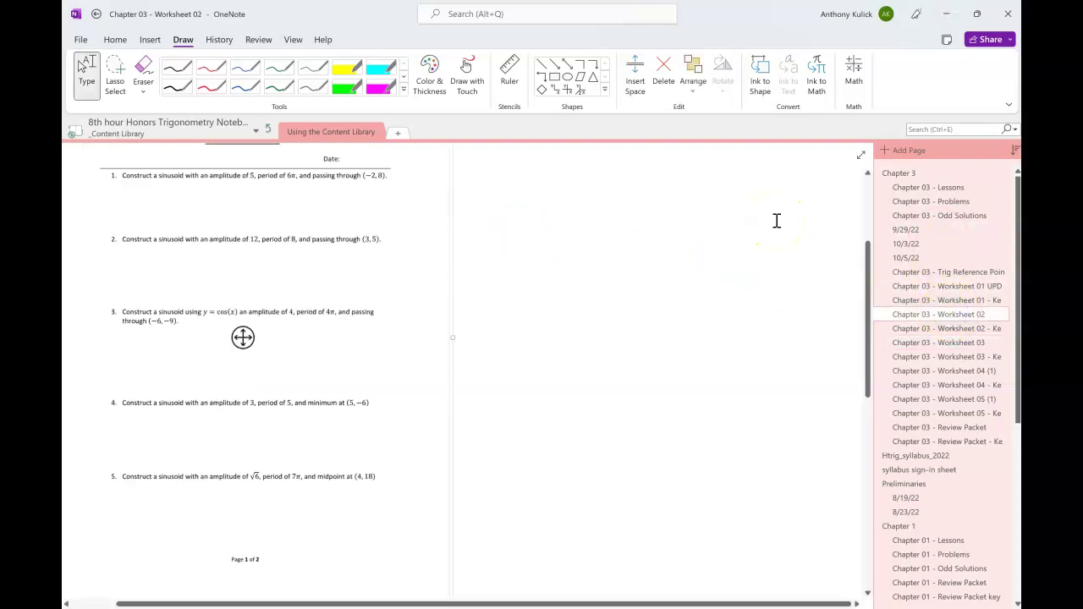
{"action": "left_click", "coordinate": [921, 257]}
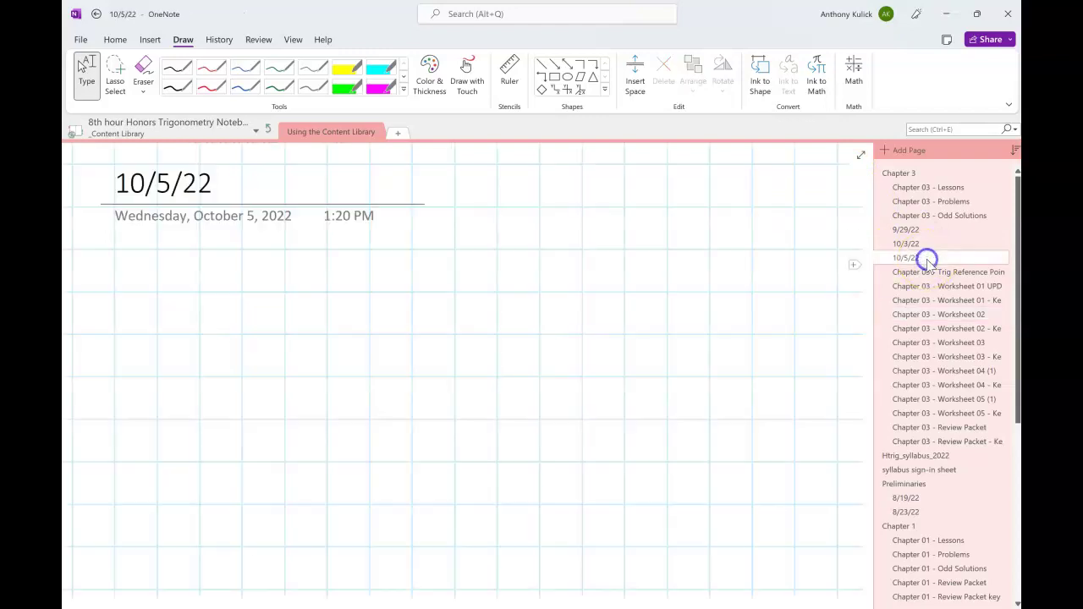
{"action": "left_click", "coordinate": [135, 278]}
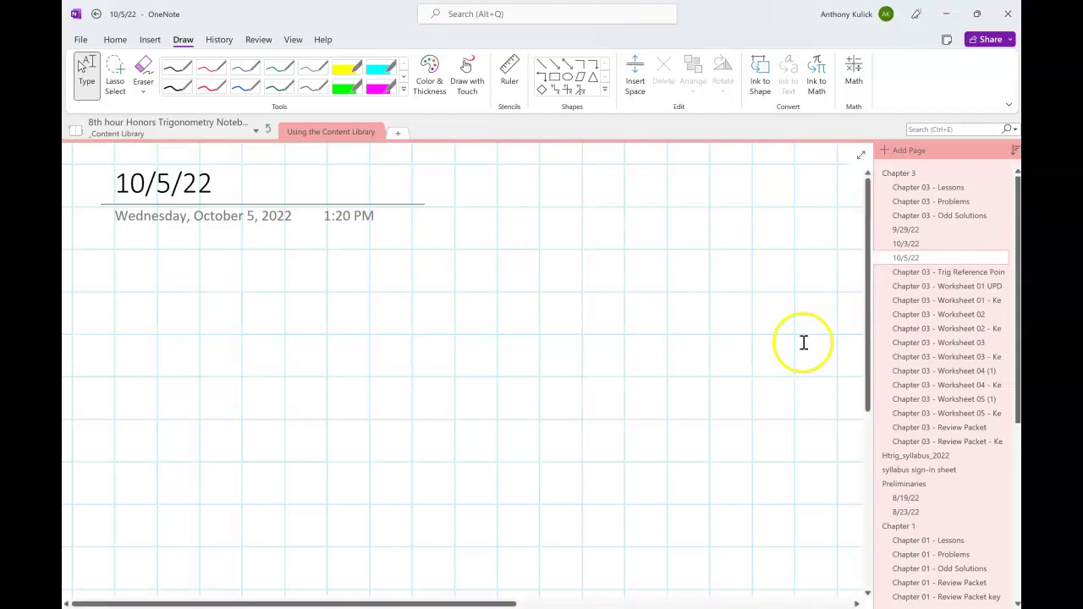
- Open 'Chapter 03 - Worksheet 01 UPDATED' and click into its amplitude and period problems
{"action": "left_click", "coordinate": [963, 300]}
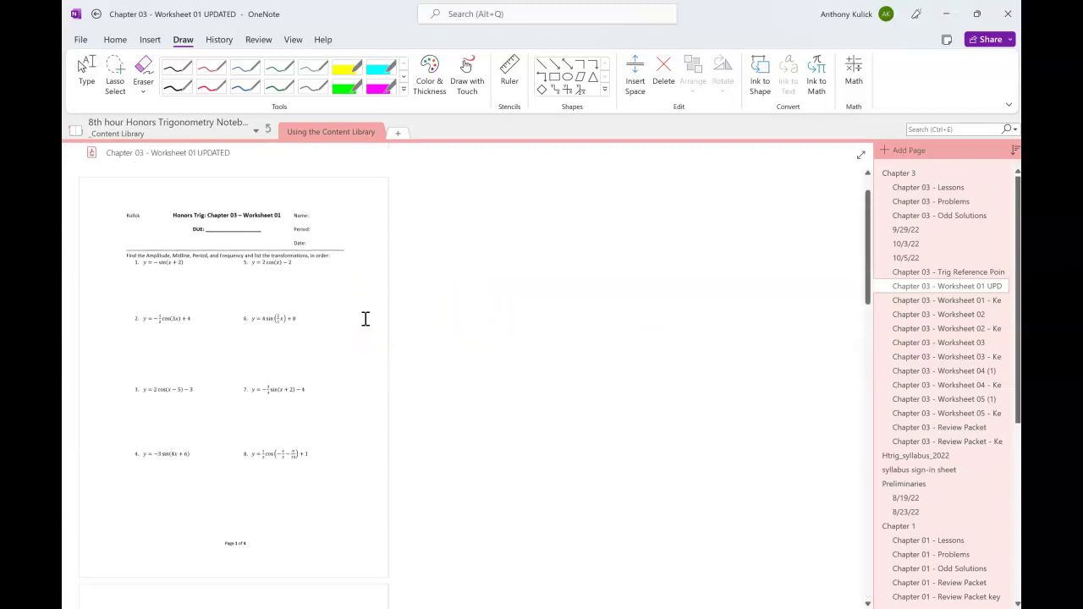
{"action": "left_click", "coordinate": [570, 271]}
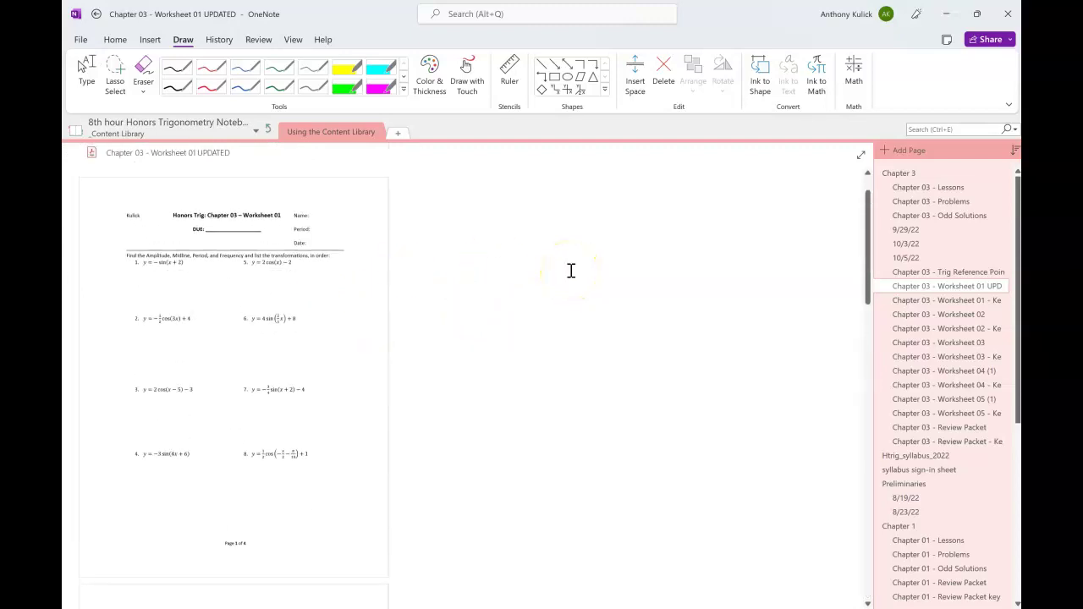